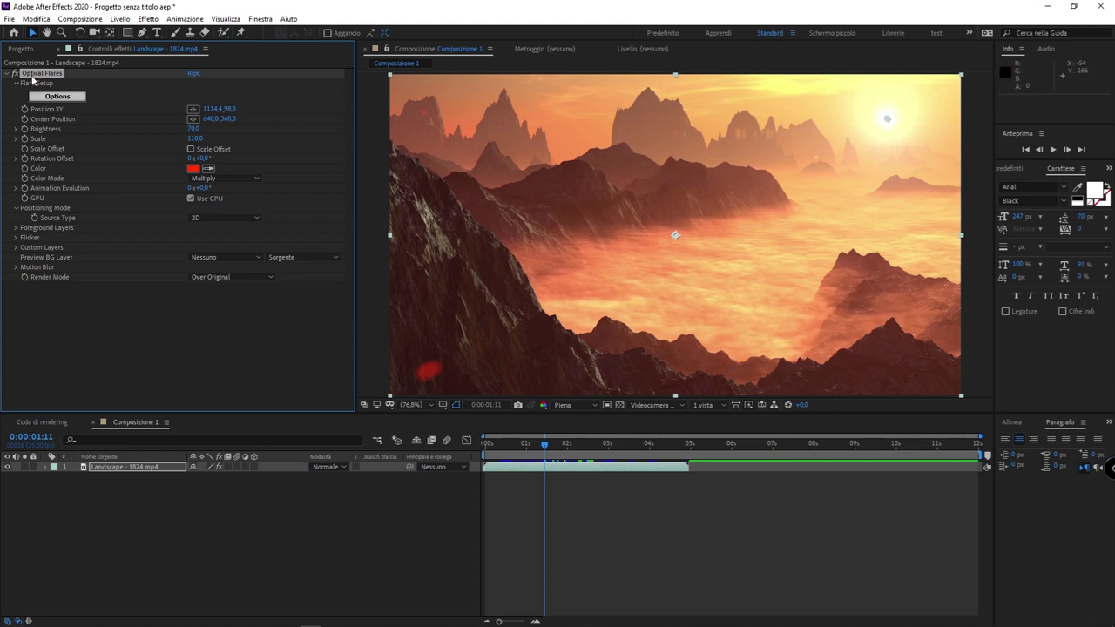
Delete the Optical Flares effect from the Landscape clip and move the current time to 0:00:00:24
{"action": "key", "text": "Delete"}
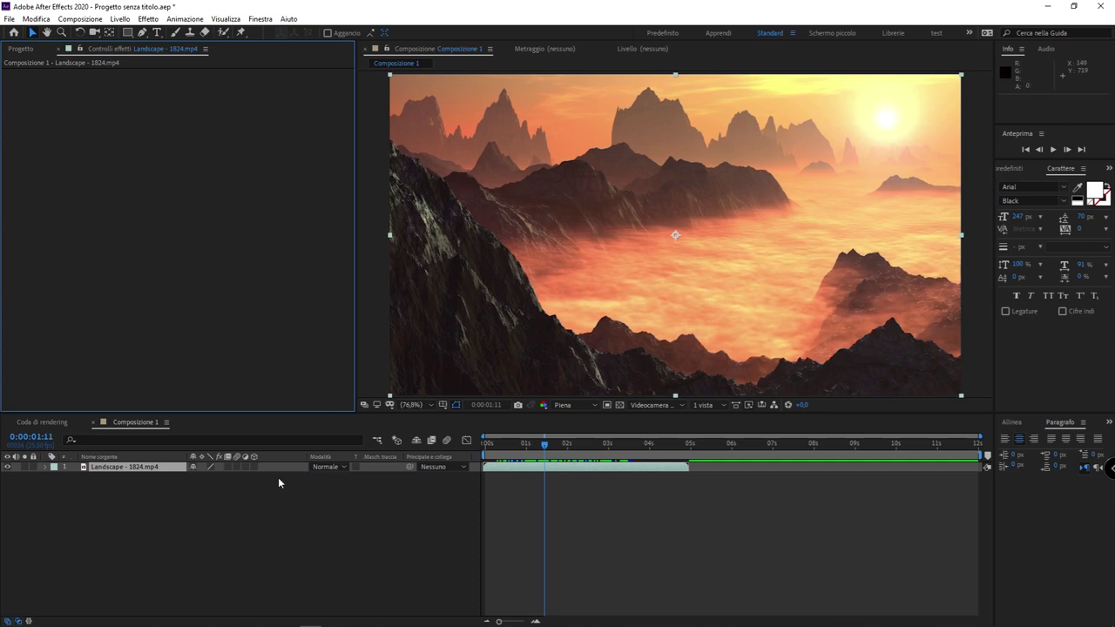
{"action": "left_click", "coordinate": [137, 470]}
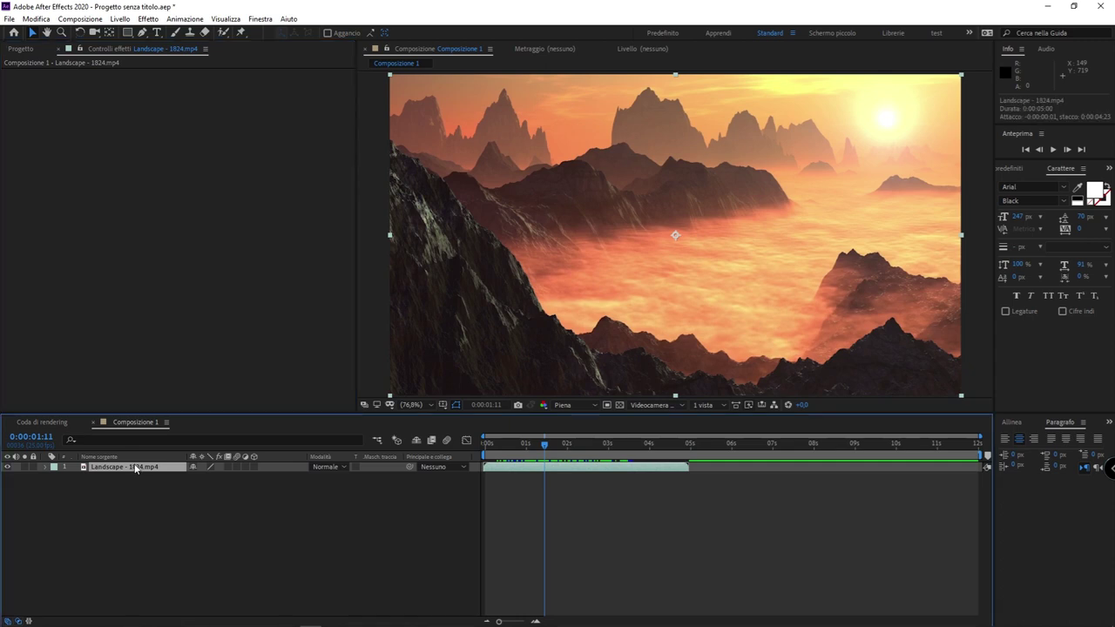
{"action": "left_click", "coordinate": [525, 444]}
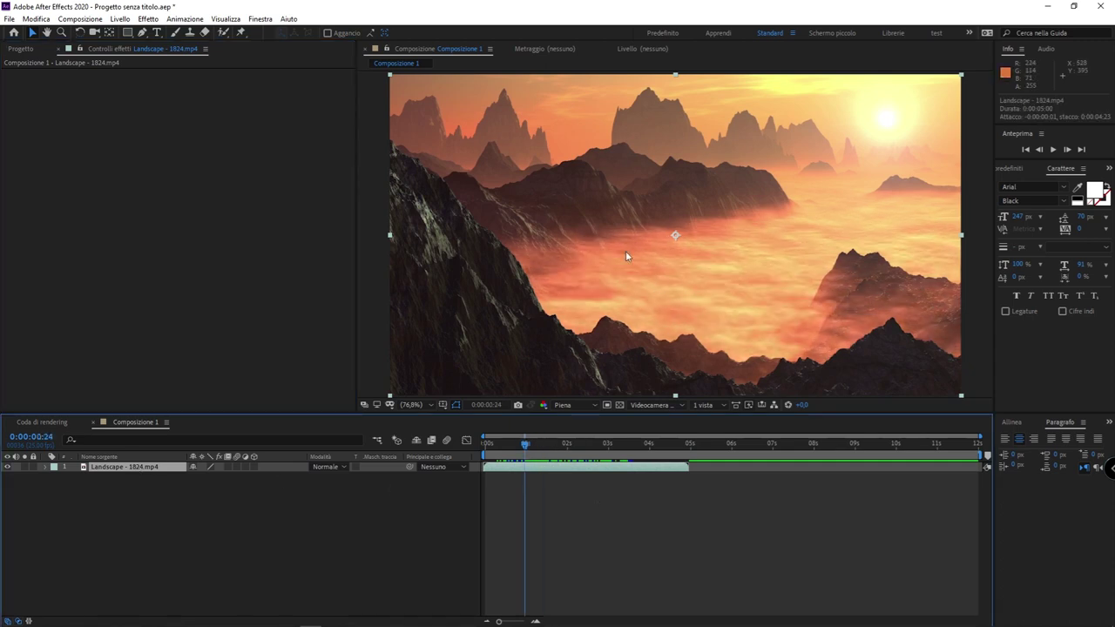
Apply Genera > Riflesso lente to the Landscape clip and drag its centre onto the sun at 1099,2, 99,2
{"action": "right_click", "coordinate": [148, 115]}
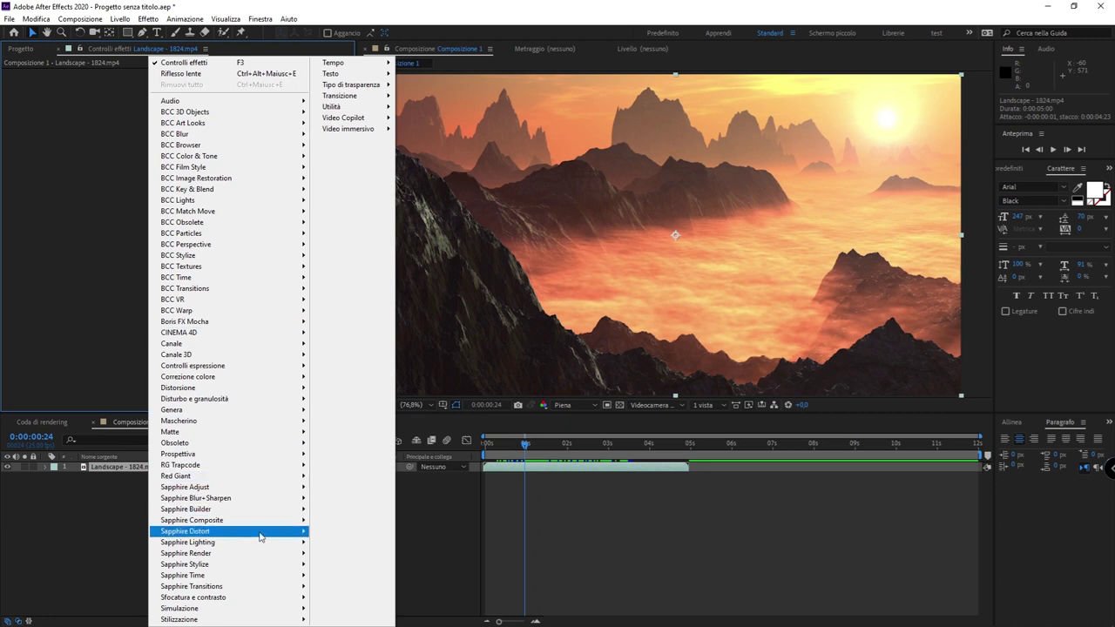
{"action": "mouse_move", "coordinate": [235, 480]}
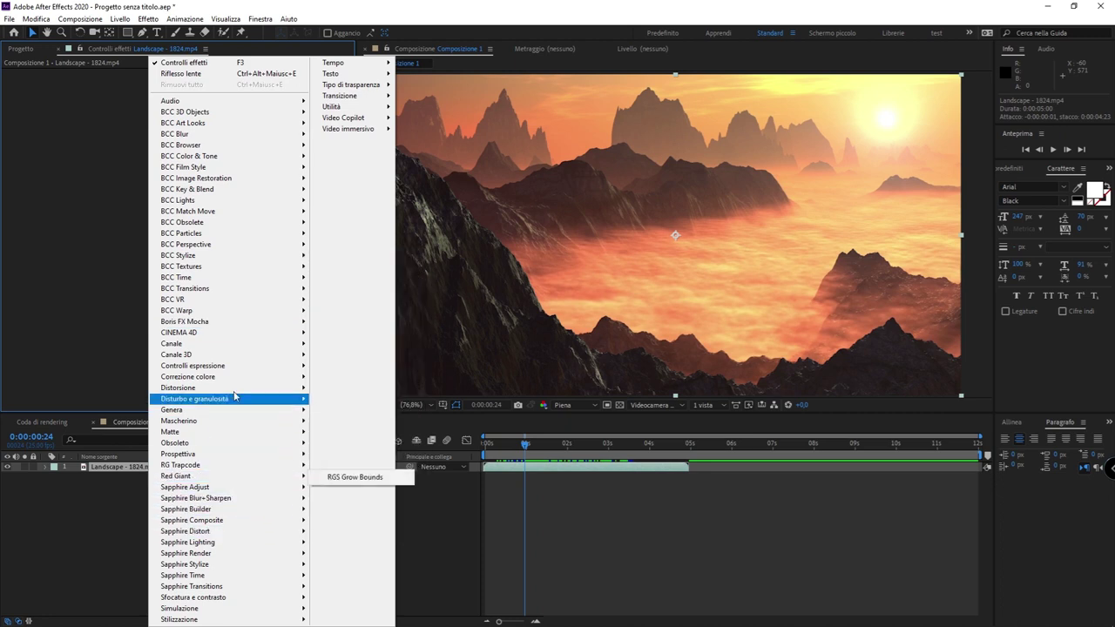
{"action": "mouse_move", "coordinate": [271, 381]}
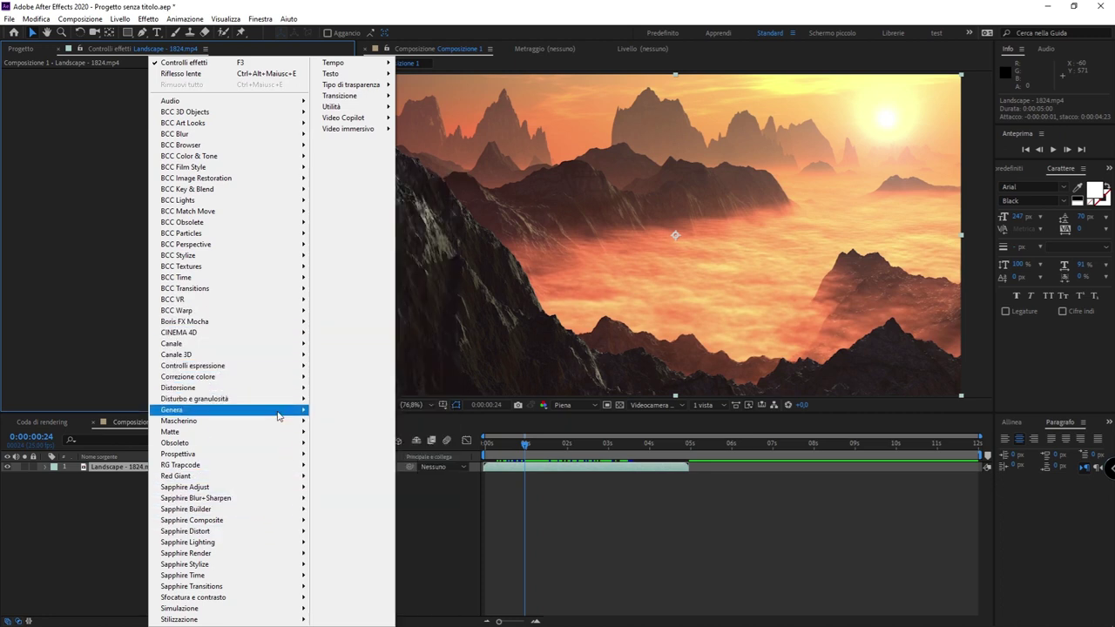
{"action": "mouse_move", "coordinate": [278, 411]}
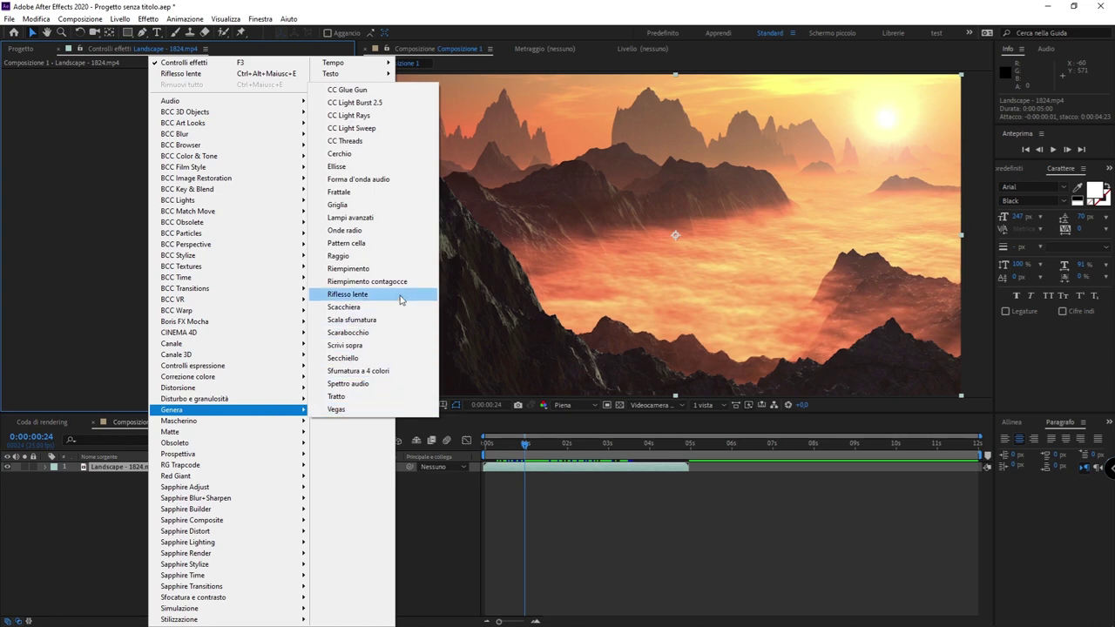
{"action": "left_click", "coordinate": [402, 299]}
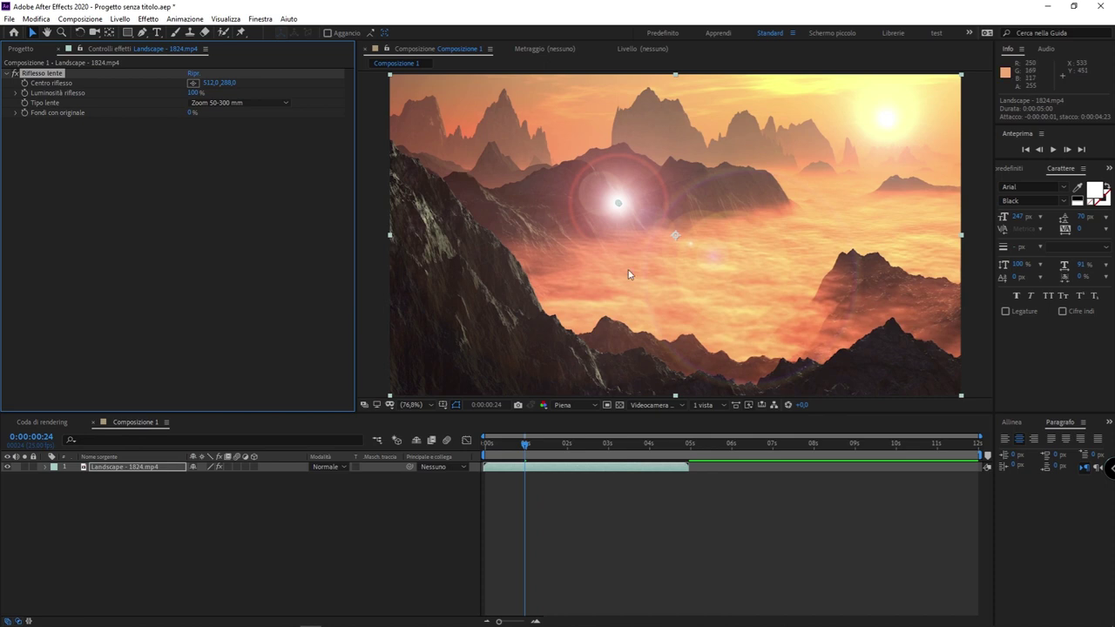
{"action": "mouse_move", "coordinate": [616, 205]}
{"action": "left_mouse_down"}
{"action": "mouse_move", "coordinate": [711, 173]}
{"action": "mouse_move", "coordinate": [685, 301]}
{"action": "mouse_move", "coordinate": [538, 192]}
{"action": "mouse_move", "coordinate": [781, 197]}
{"action": "mouse_move", "coordinate": [861, 162]}
{"action": "mouse_move", "coordinate": [880, 121]}
{"action": "left_mouse_up"}
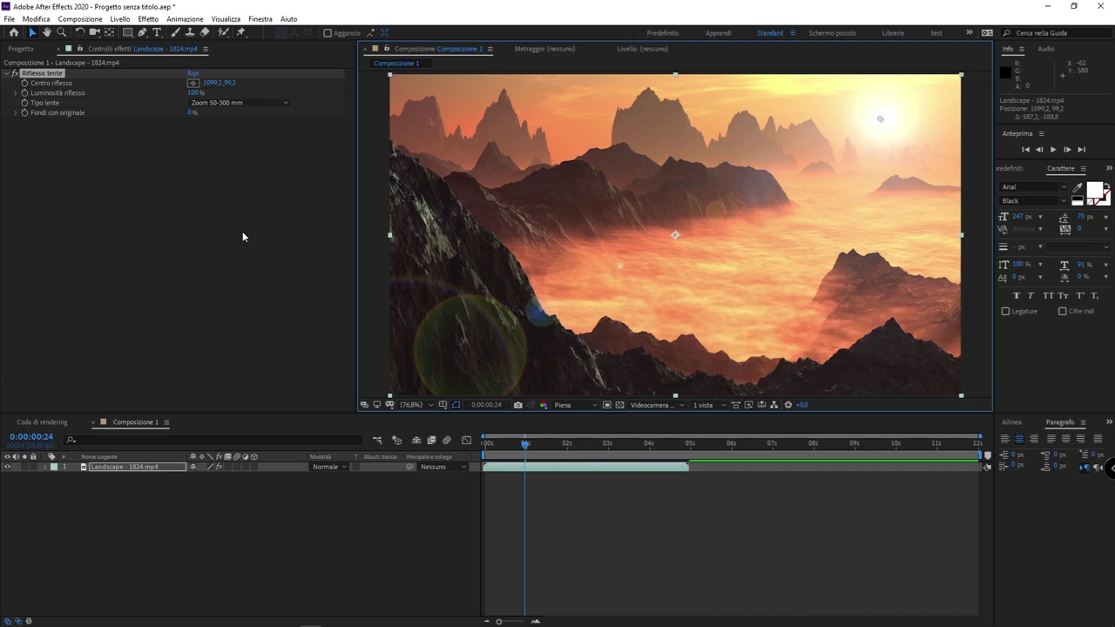
Set the Lens Flare type to Fissa 105 mm and raise the flare brightness to 124%
{"action": "left_click", "coordinate": [242, 103]}
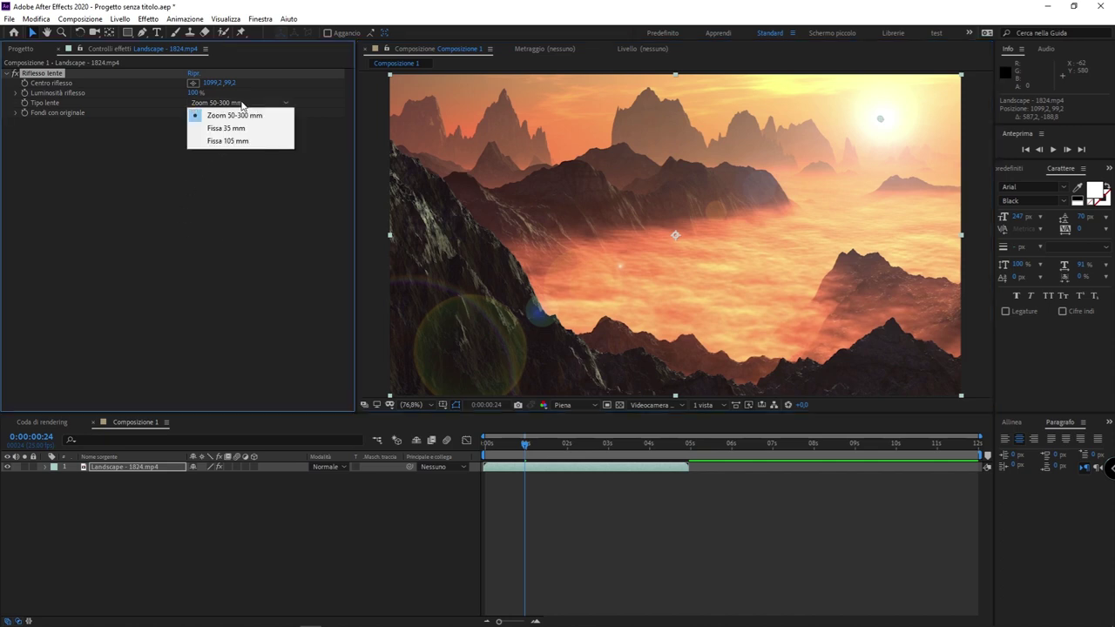
{"action": "left_click", "coordinate": [240, 127]}
{"action": "left_click", "coordinate": [248, 102]}
{"action": "left_click", "coordinate": [241, 136]}
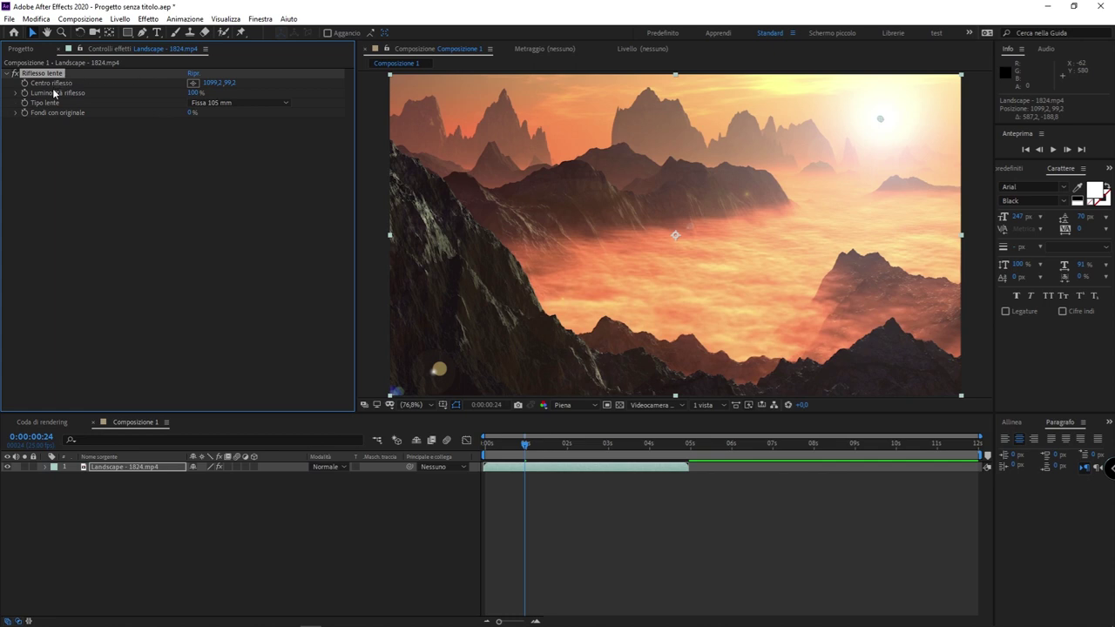
{"action": "mouse_move", "coordinate": [194, 93]}
{"action": "left_mouse_down"}
{"action": "mouse_move", "coordinate": [245, 97]}
{"action": "mouse_move", "coordinate": [197, 102]}
{"action": "mouse_move", "coordinate": [215, 108]}
{"action": "left_mouse_up"}
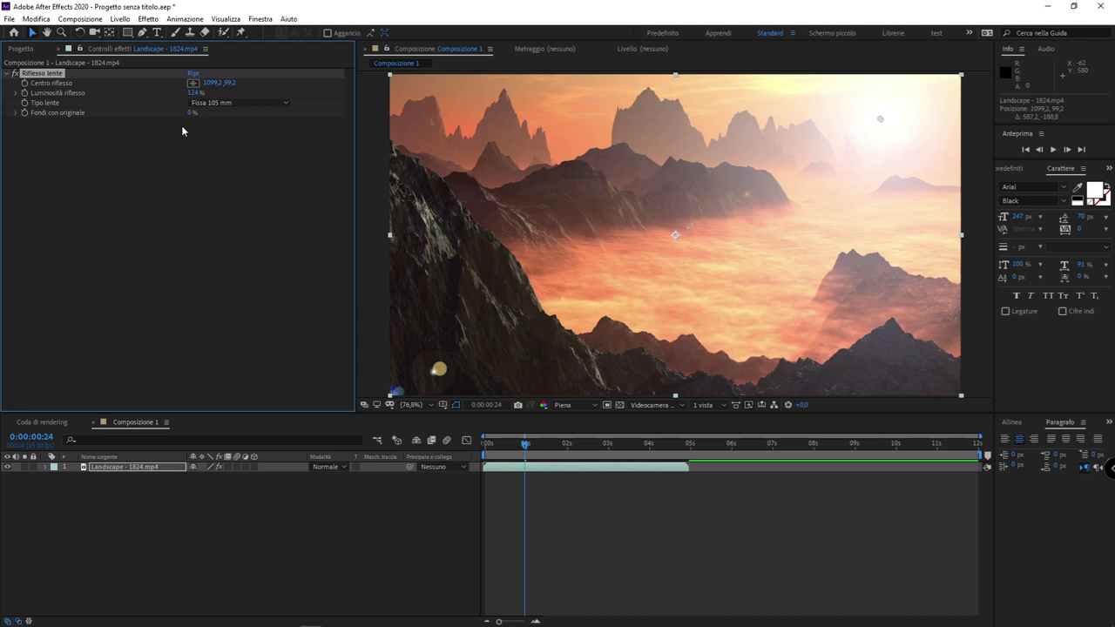
Replace Lens Flare with Video Copilot Optical Flares and move its flare to 1132,6, 119,7
{"action": "key", "text": "Delete"}
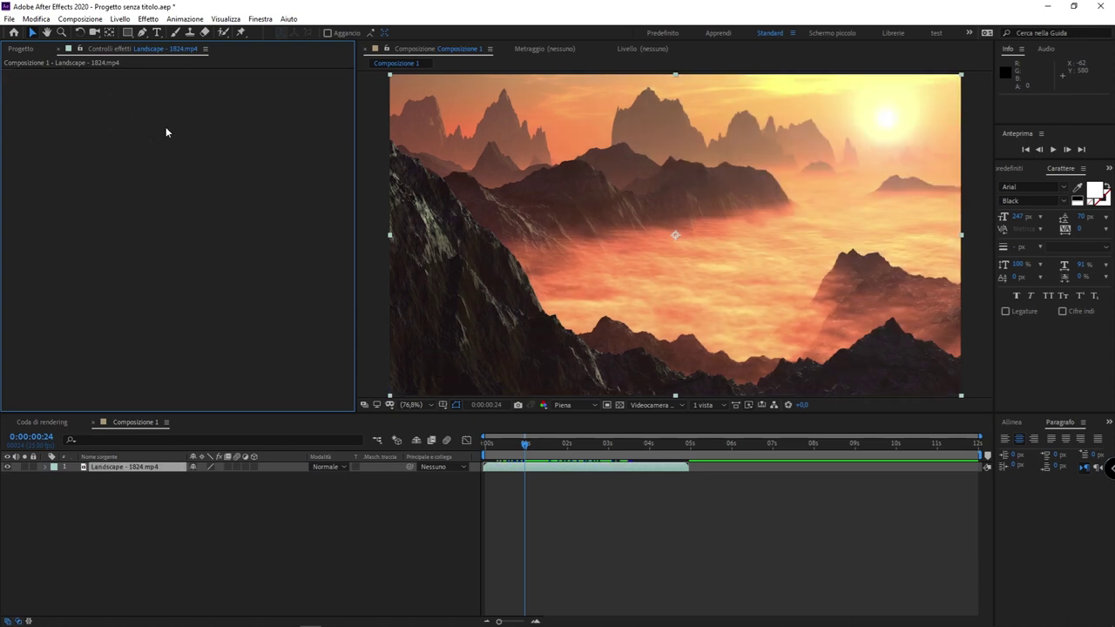
{"action": "right_click", "coordinate": [151, 129]}
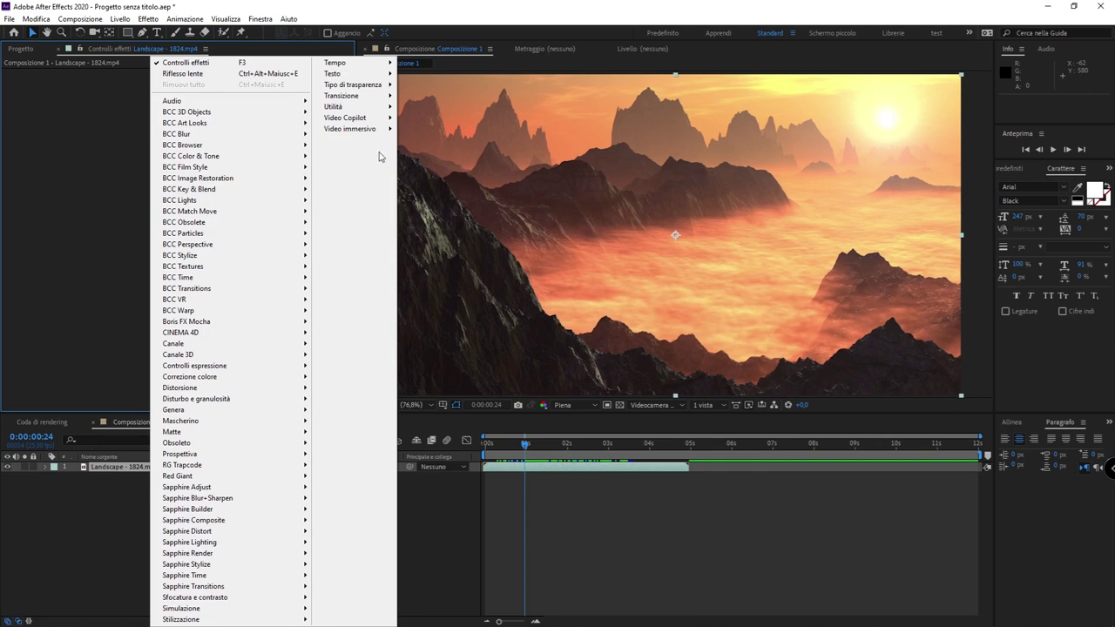
{"action": "mouse_move", "coordinate": [373, 122]}
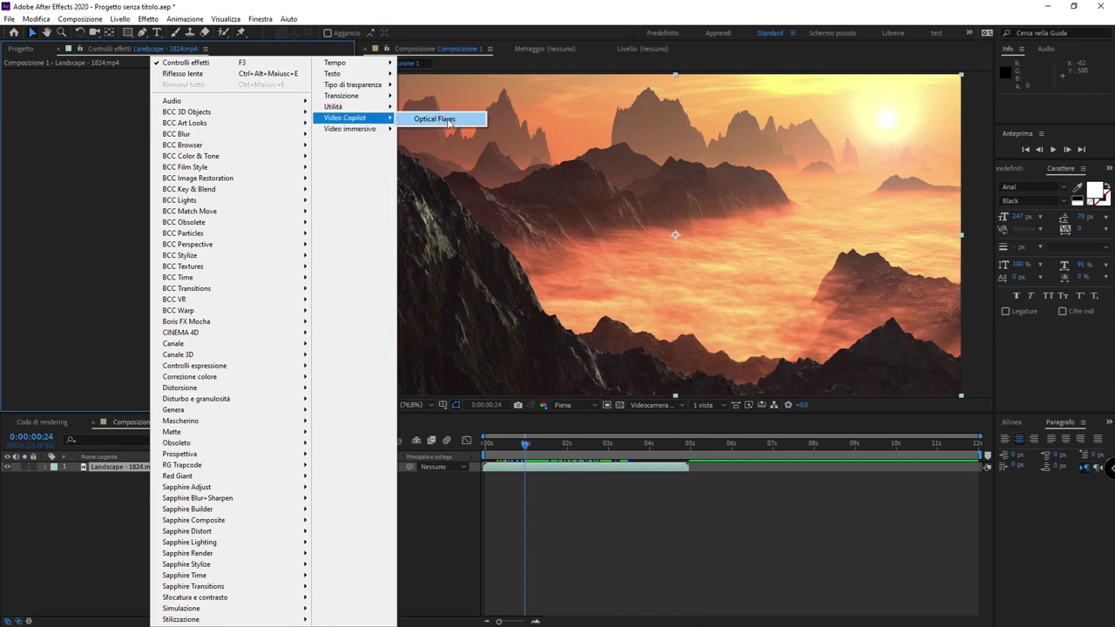
{"action": "left_click", "coordinate": [441, 123]}
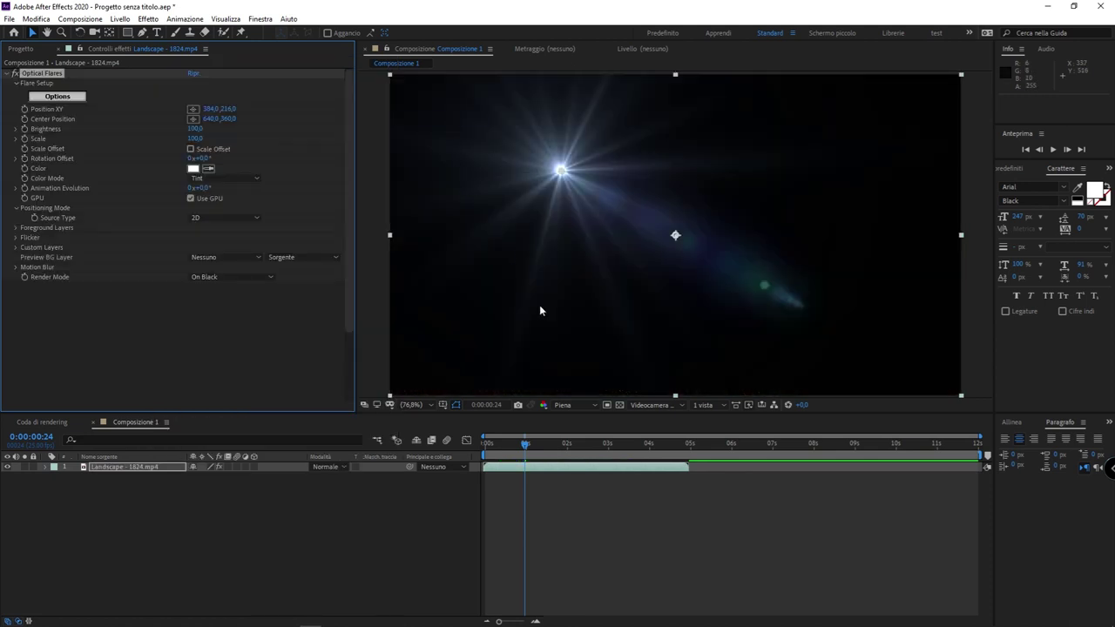
{"action": "mouse_move", "coordinate": [549, 189]}
{"action": "left_mouse_down"}
{"action": "mouse_move", "coordinate": [643, 257]}
{"action": "mouse_move", "coordinate": [894, 127]}
{"action": "left_mouse_up"}
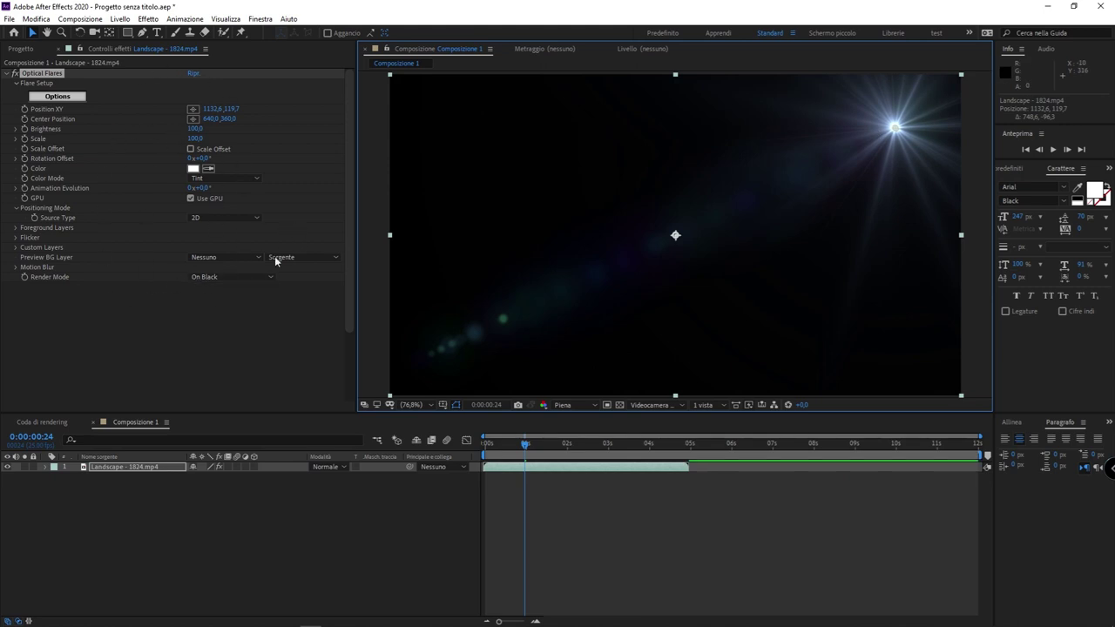
Set Optical Flares Render Mode to Over Original and place the flare on the sun at 1113,1, 110,5
{"action": "left_click", "coordinate": [231, 279]}
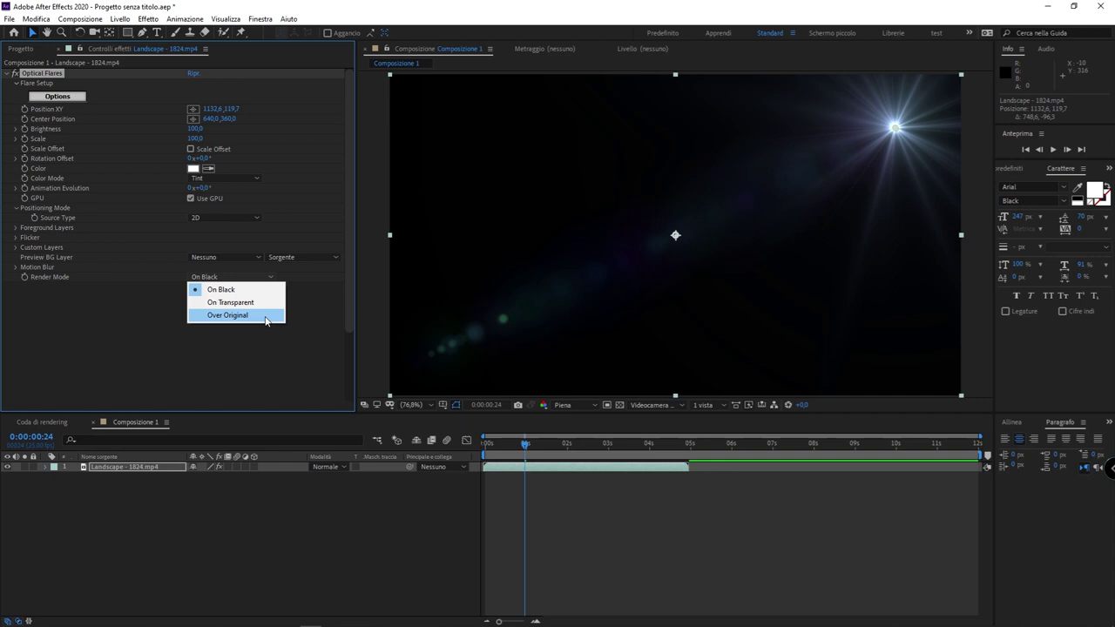
{"action": "left_click", "coordinate": [266, 318]}
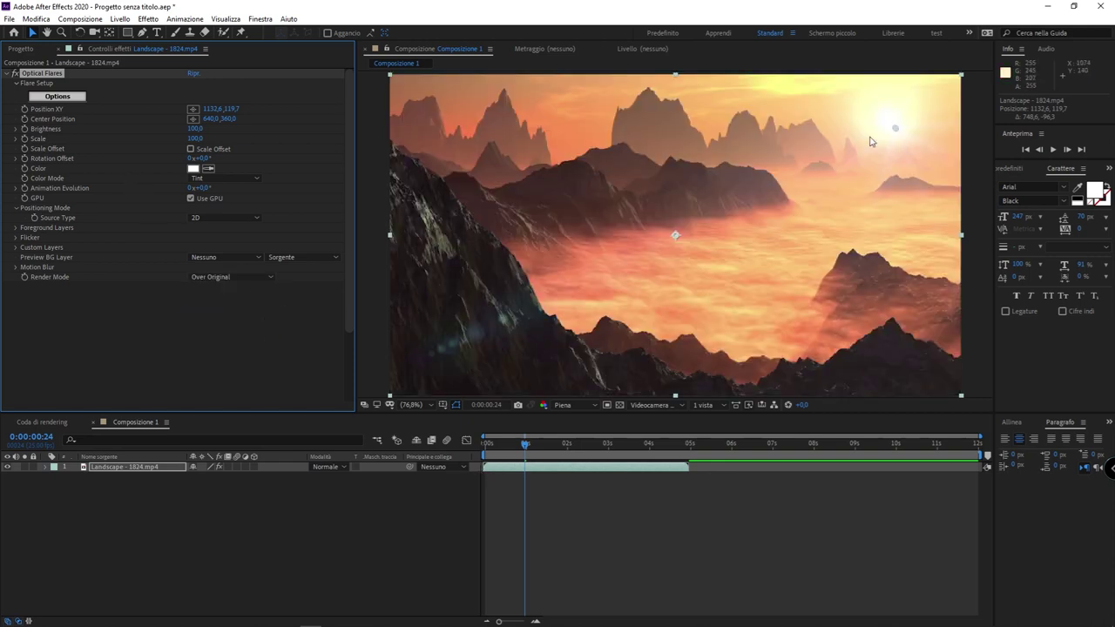
{"action": "mouse_move", "coordinate": [894, 131]}
{"action": "left_mouse_down"}
{"action": "mouse_move", "coordinate": [890, 116]}
{"action": "mouse_move", "coordinate": [885, 127]}
{"action": "left_mouse_up"}
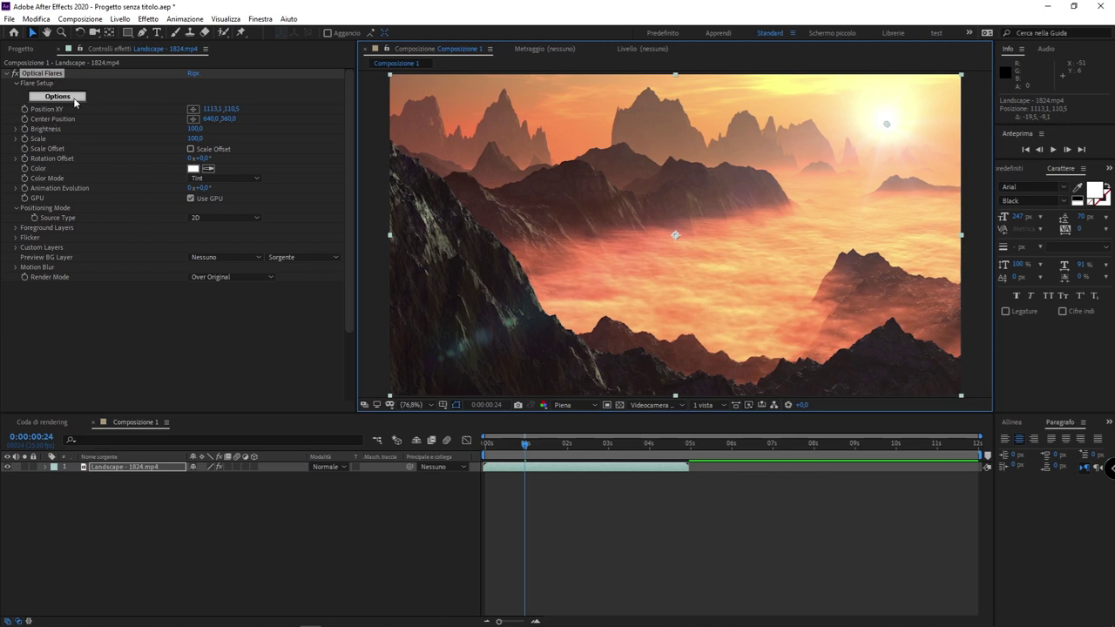
In the Optical Flares Options, browse the Motion Graphics presets, trying Old School and a purple flare
{"action": "left_click", "coordinate": [58, 96]}
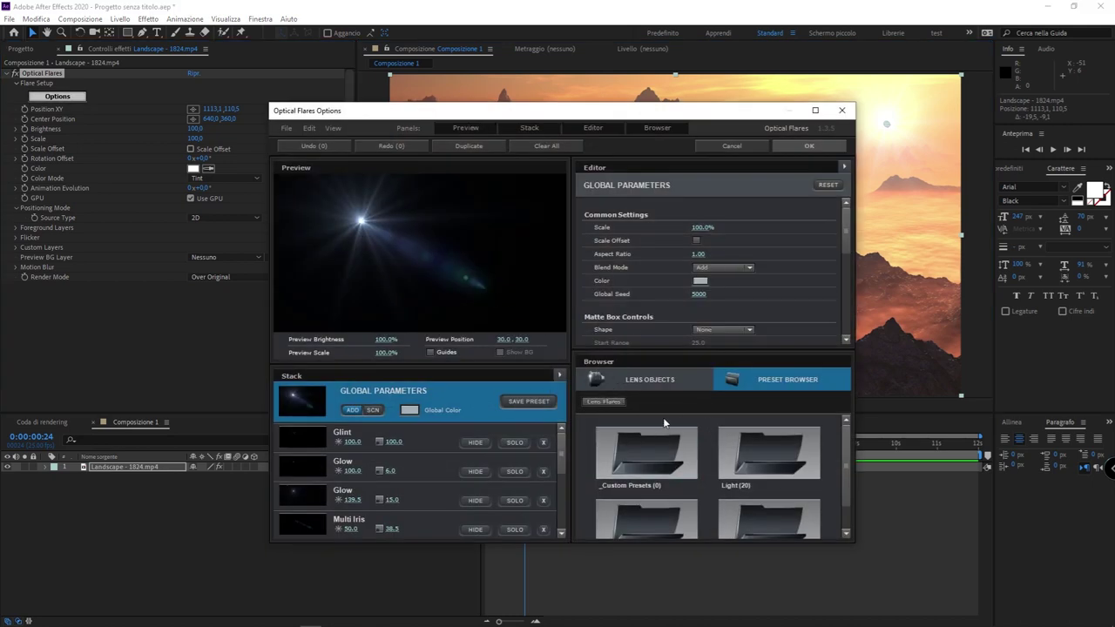
{"action": "scroll", "coordinate": [760, 392], "scroll_direction": "down", "scroll_amount": 1}
{"action": "double_click", "coordinate": [646, 483]}
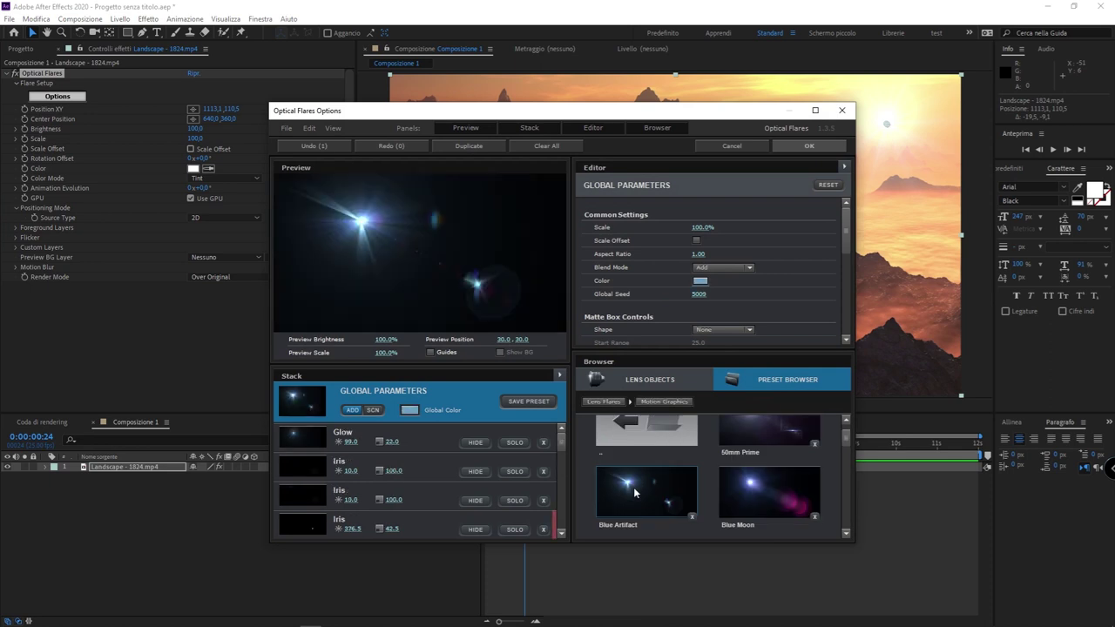
{"action": "scroll", "coordinate": [667, 488], "scroll_direction": "down", "scroll_amount": 1}
{"action": "left_click", "coordinate": [744, 437]}
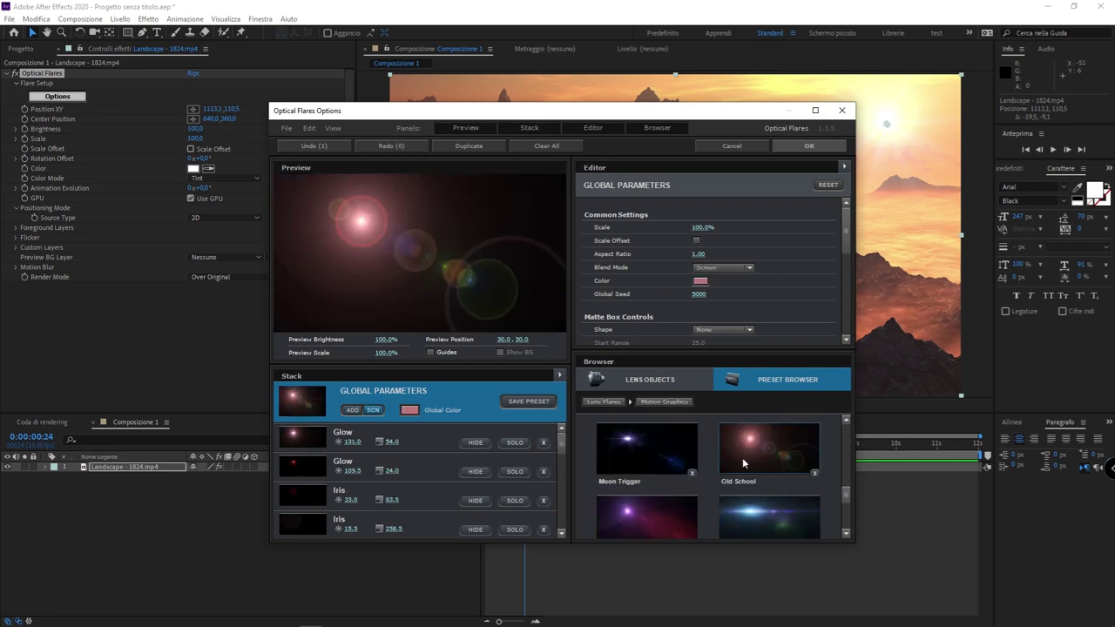
{"action": "left_click", "coordinate": [630, 509]}
{"action": "left_click_drag", "start_coordinate": [346, 225], "coordinate": [503, 213]}
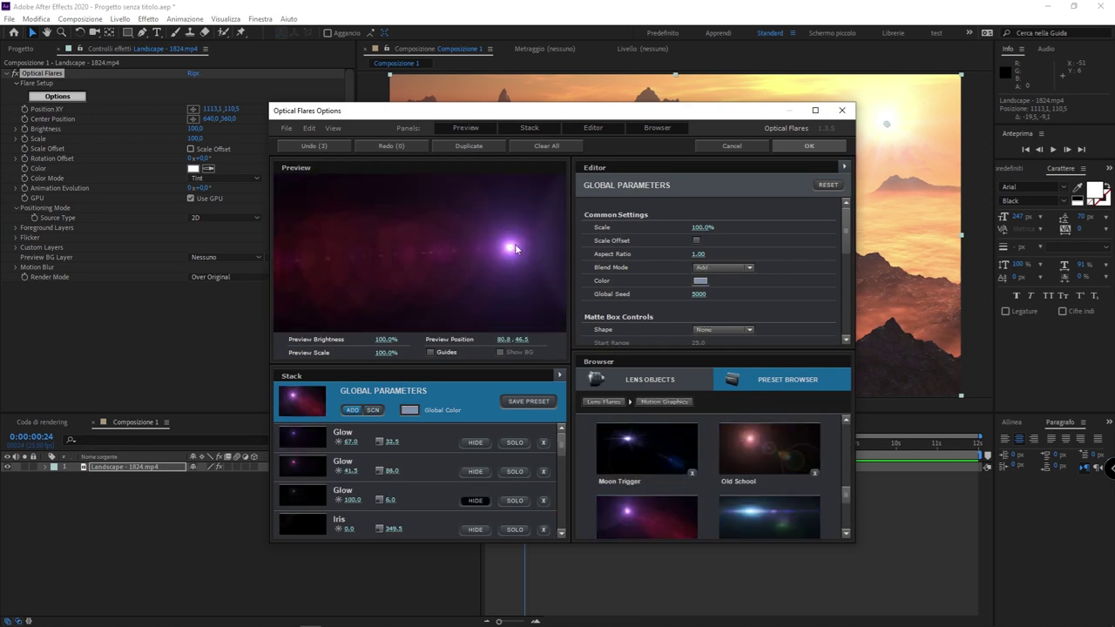
Pick the Streak Rows preset, confirm with OK, and nudge the flare slightly left
{"action": "scroll", "coordinate": [642, 491], "scroll_direction": "down", "scroll_amount": 3}
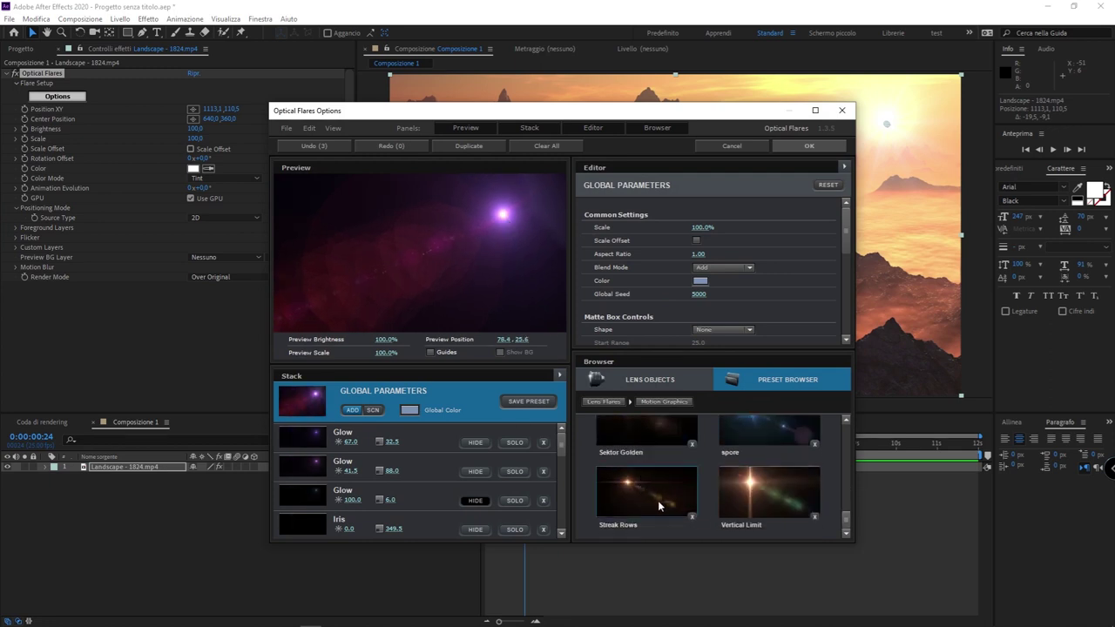
{"action": "left_click", "coordinate": [641, 509]}
{"action": "scroll", "coordinate": [386, 442], "scroll_direction": "down", "scroll_amount": 2}
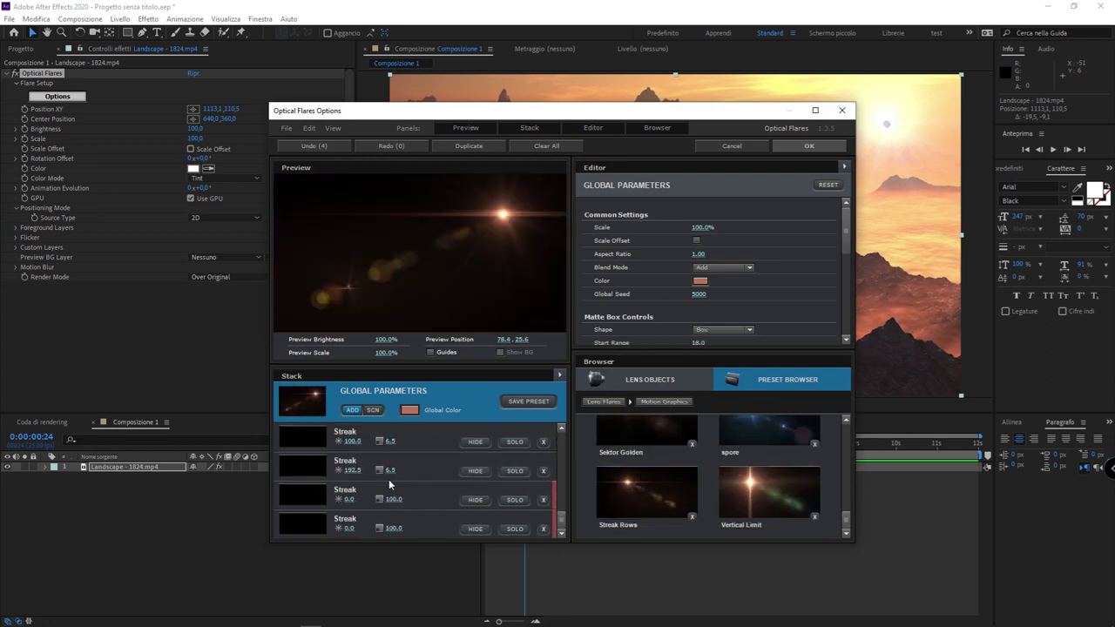
{"action": "left_click_drag", "start_coordinate": [512, 203], "coordinate": [527, 202]}
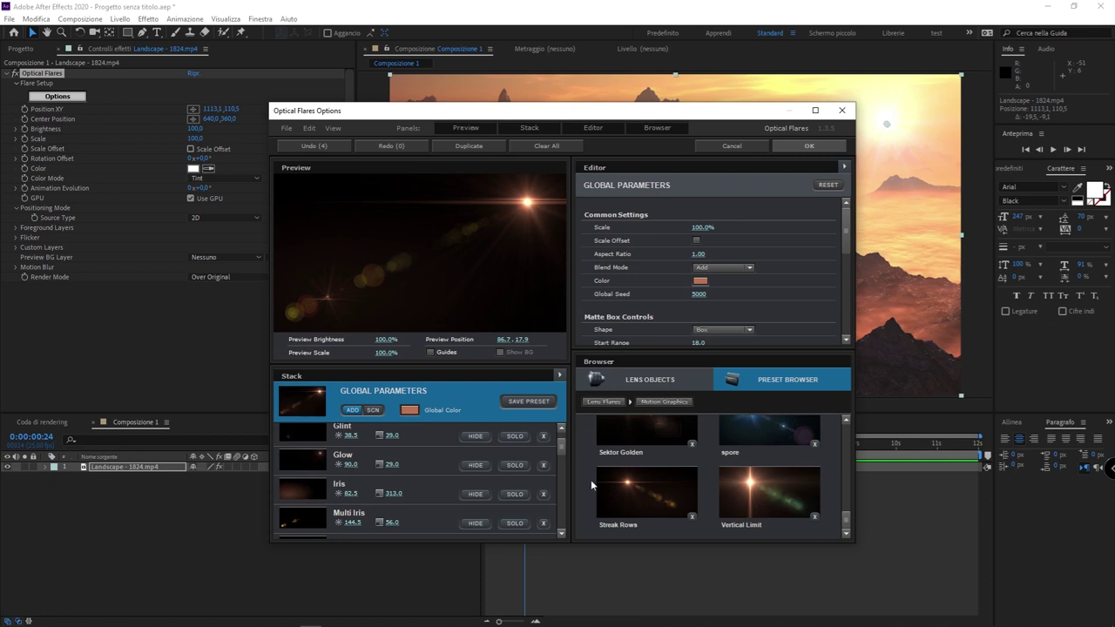
{"action": "left_click", "coordinate": [808, 146]}
{"action": "left_click_drag", "start_coordinate": [888, 126], "coordinate": [887, 127]}
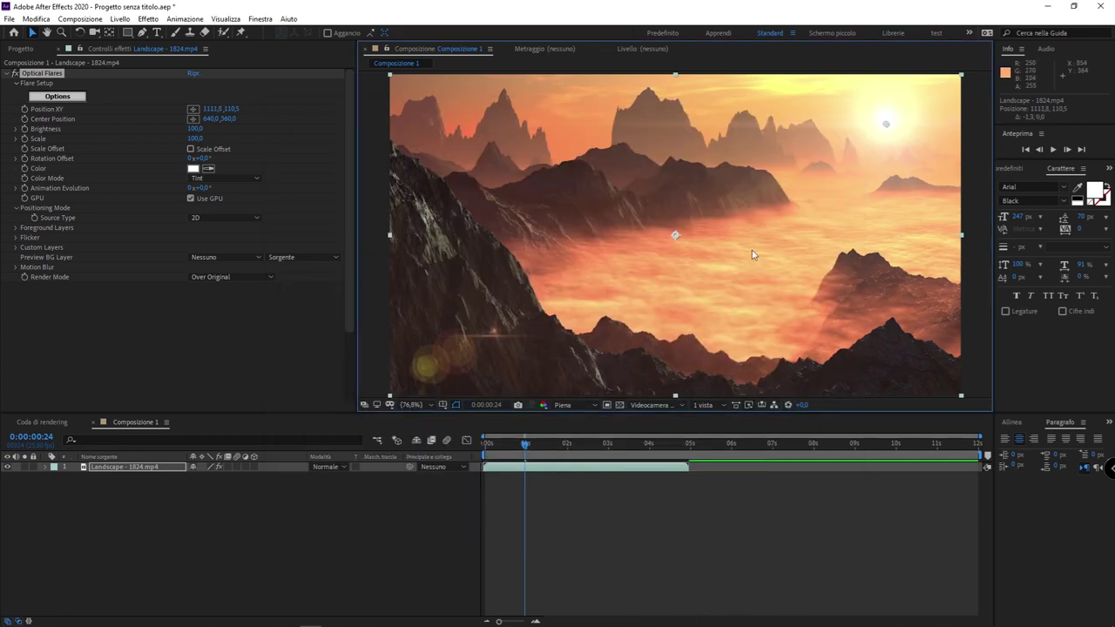